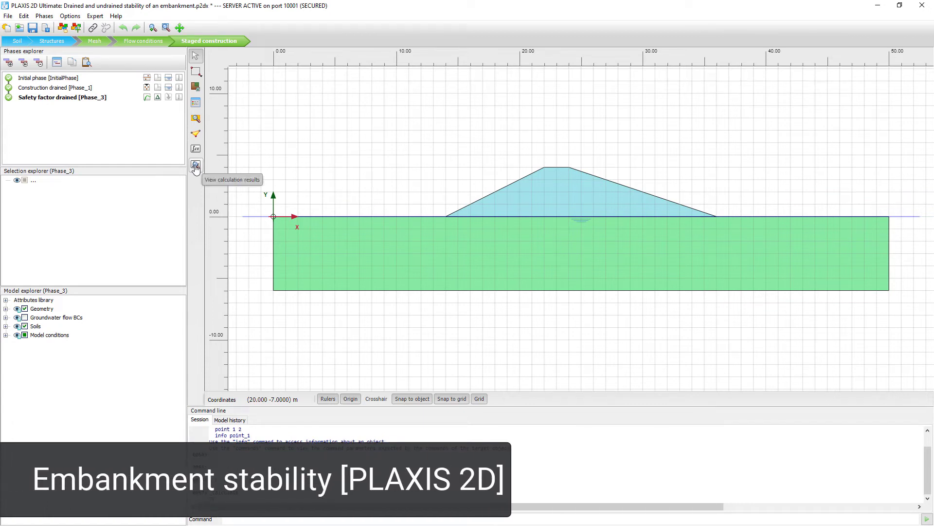
Step: View Phase_3's incremental displacements in PLAXIS Output, then return to the Input window
{"action": "left_click", "coordinate": [196, 166]}
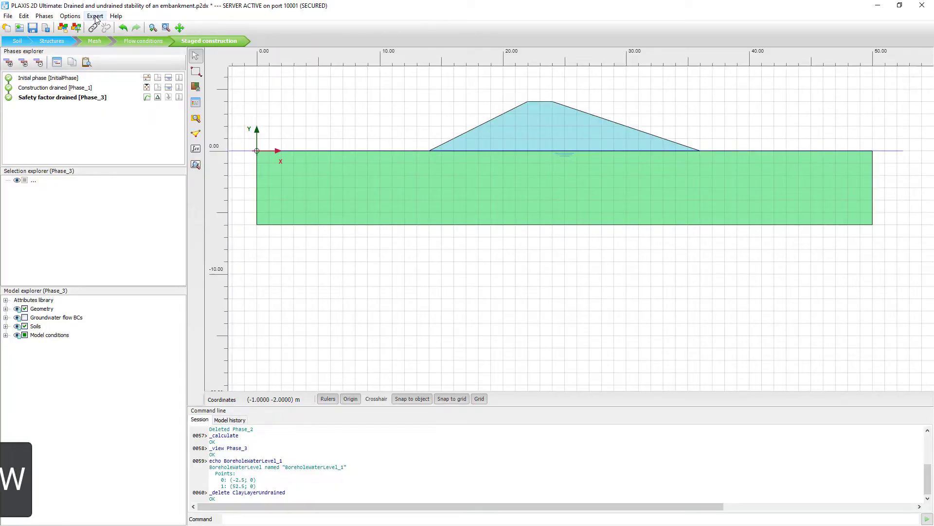
{"action": "left_click", "coordinate": [95, 15]}
Step: Convert the Safety factor drained [Phase_3] phase to SLOPE/W with the lem_converter tool
{"action": "mouse_move", "coordinate": [214, 78]}
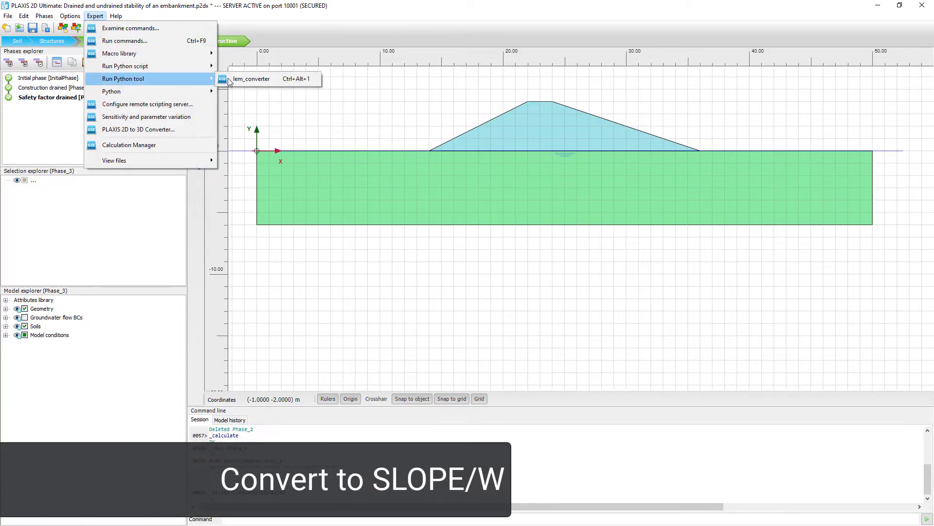
{"action": "left_click", "coordinate": [248, 78]}
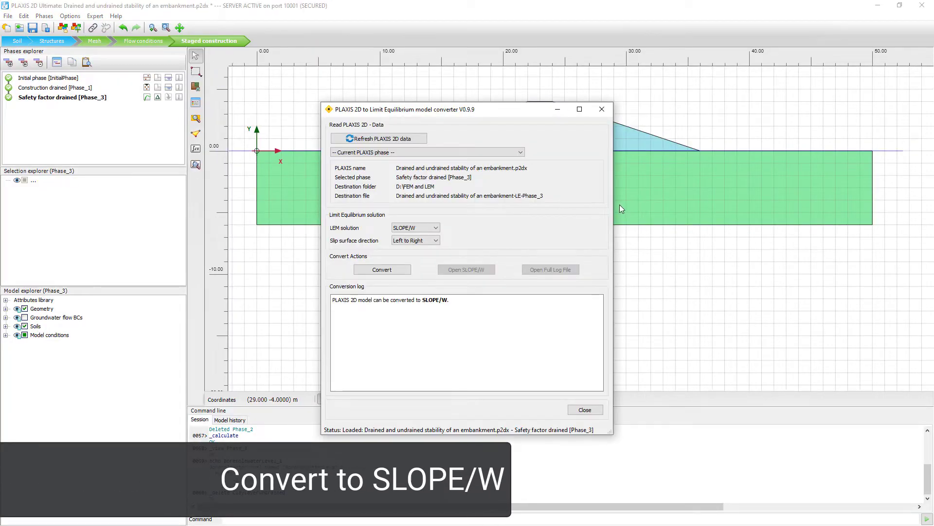
{"action": "left_click", "coordinate": [519, 152]}
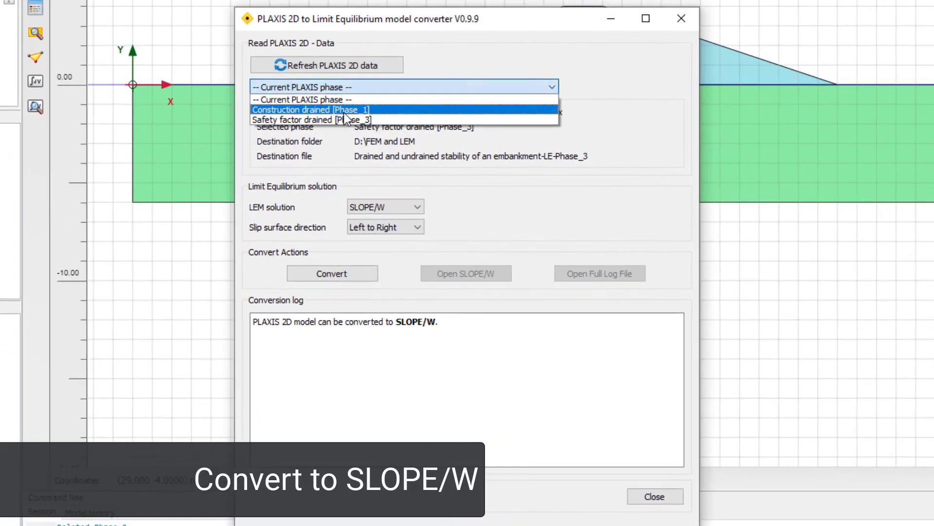
{"action": "left_click", "coordinate": [343, 119]}
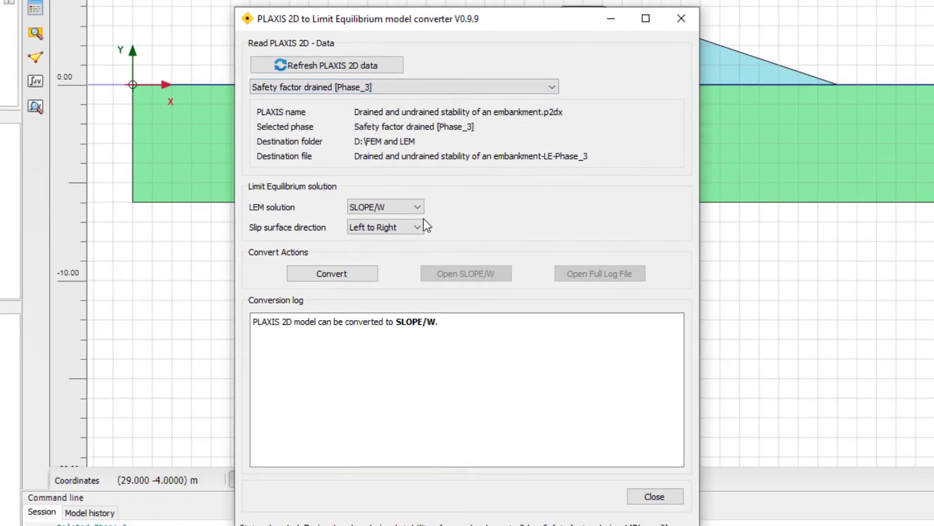
{"action": "left_click", "coordinate": [416, 209]}
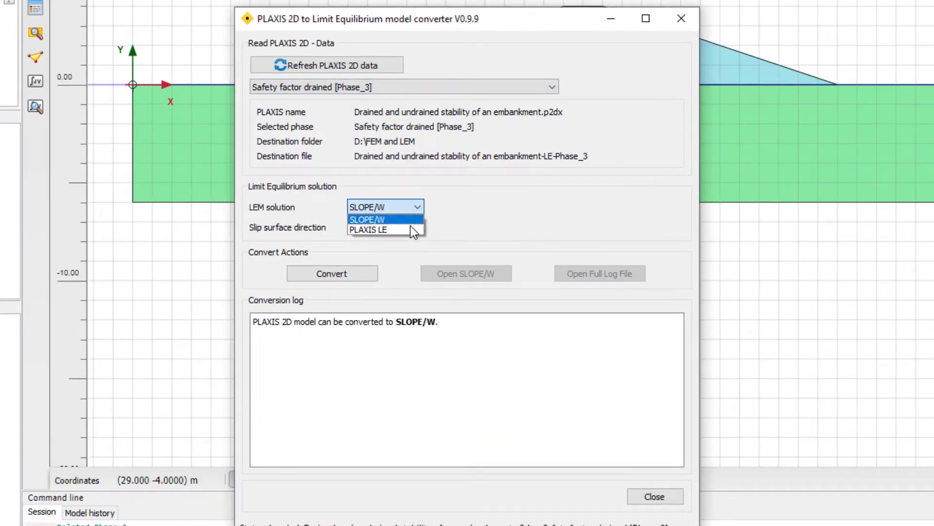
{"action": "left_click", "coordinate": [408, 220]}
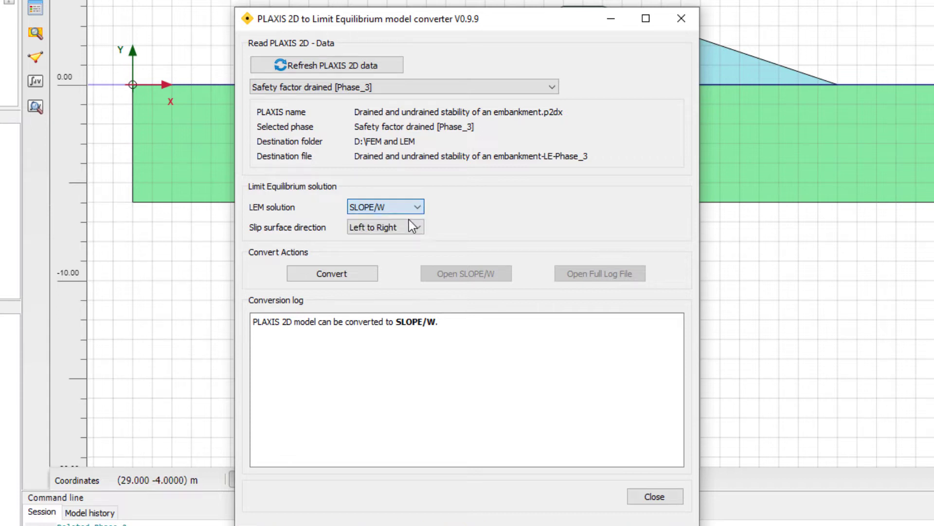
{"action": "left_click", "coordinate": [351, 272]}
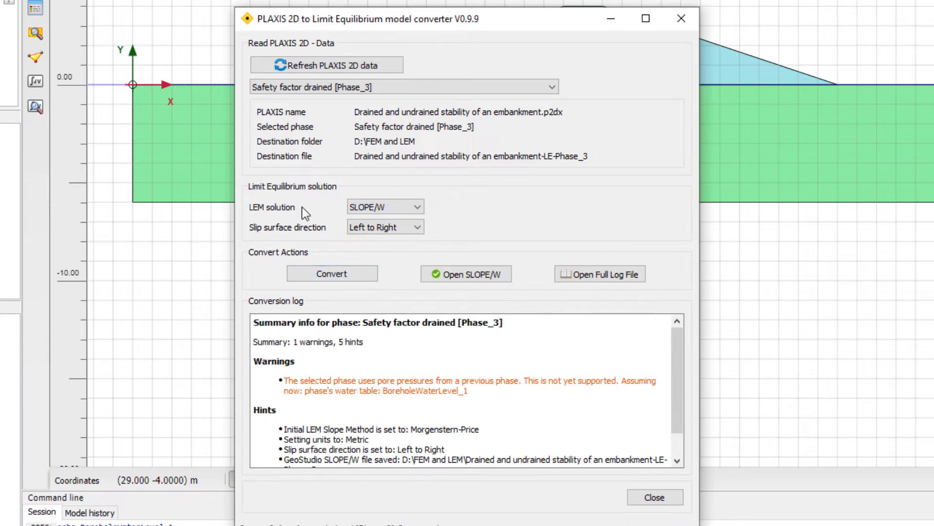
Step: Open the converted model in SLOPE/W, solve both slopes, and show the right slope result (2.379)
{"action": "left_click", "coordinate": [478, 272]}
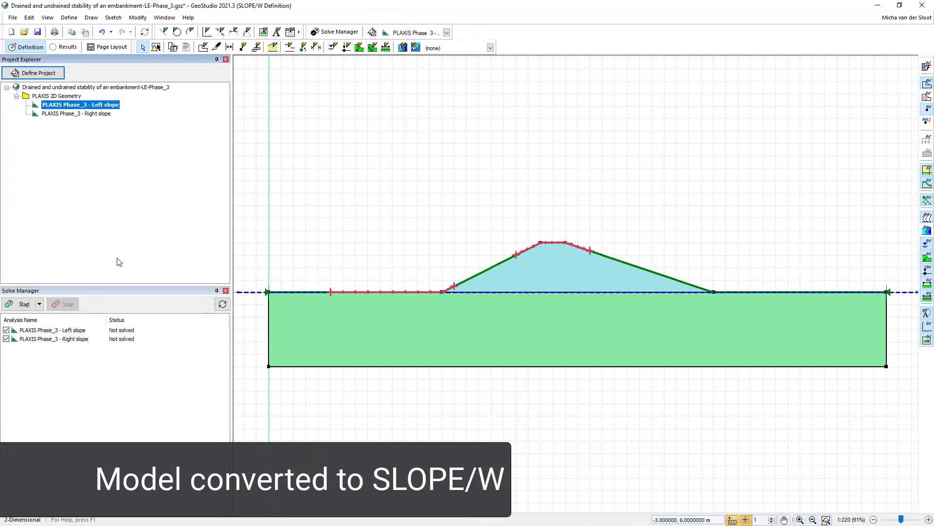
{"action": "key", "text": "F5"}
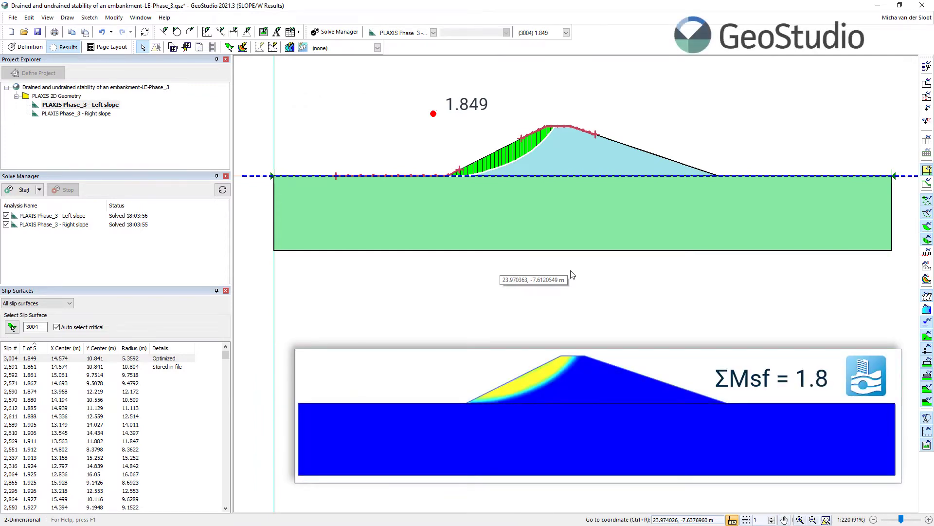
{"action": "left_click", "coordinate": [82, 114]}
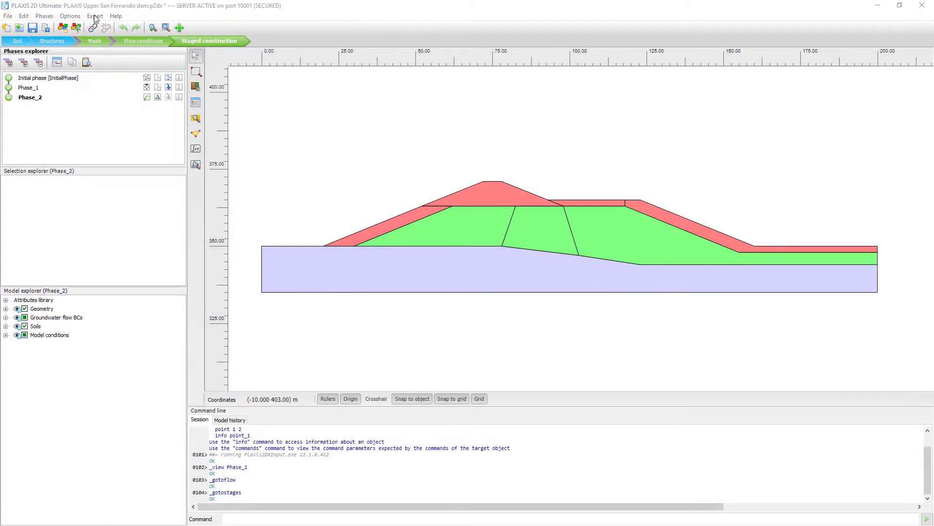
Step: Convert the dam's Phase_2 to SLOPE/W and view the lower-slope result of 1.67
{"action": "left_click", "coordinate": [94, 16]}
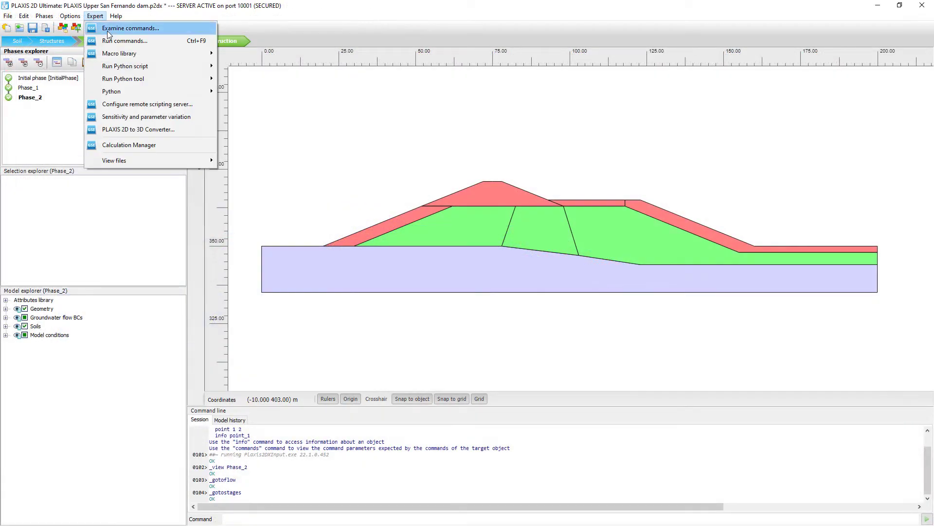
{"action": "mouse_move", "coordinate": [180, 80]}
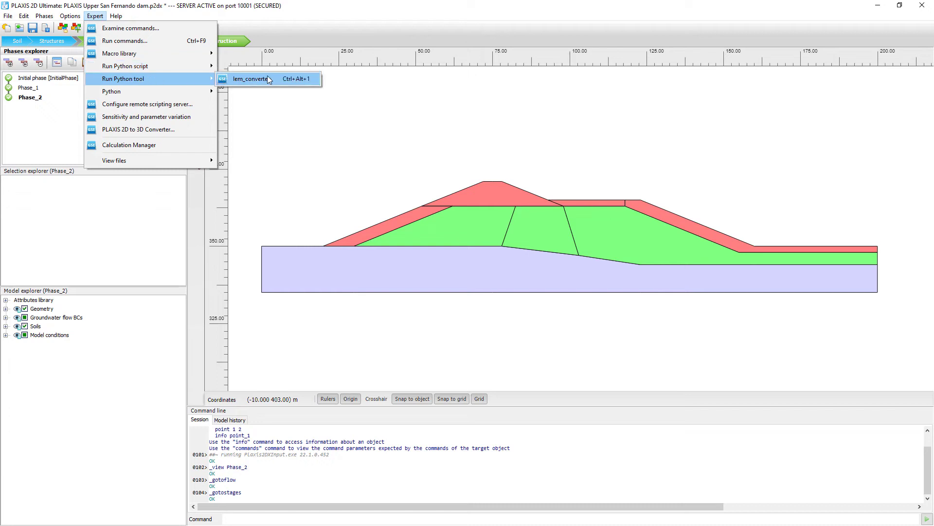
{"action": "left_click", "coordinate": [251, 79]}
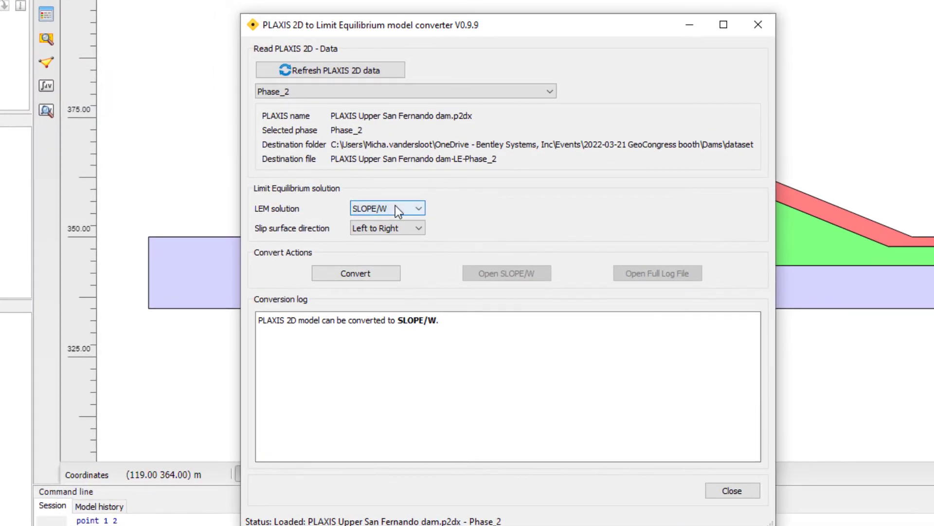
{"action": "left_click", "coordinate": [395, 208]}
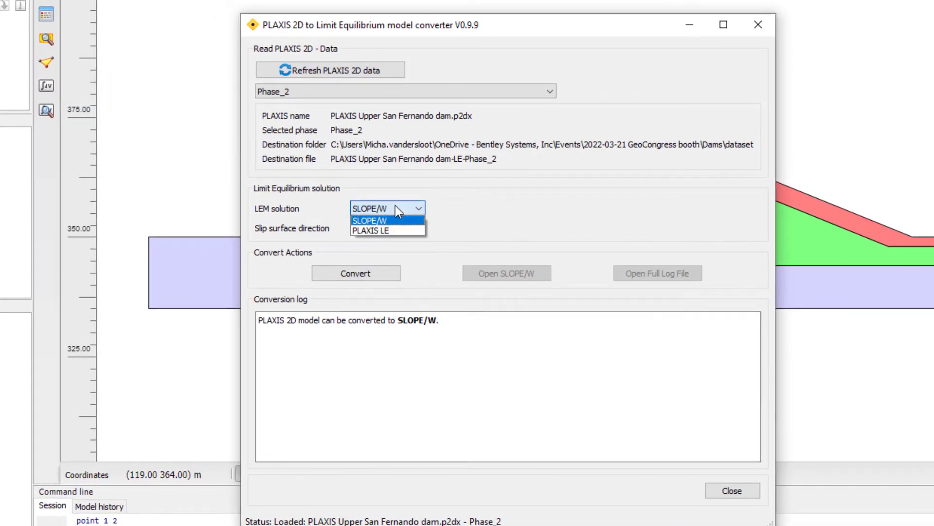
{"action": "left_click", "coordinate": [395, 218]}
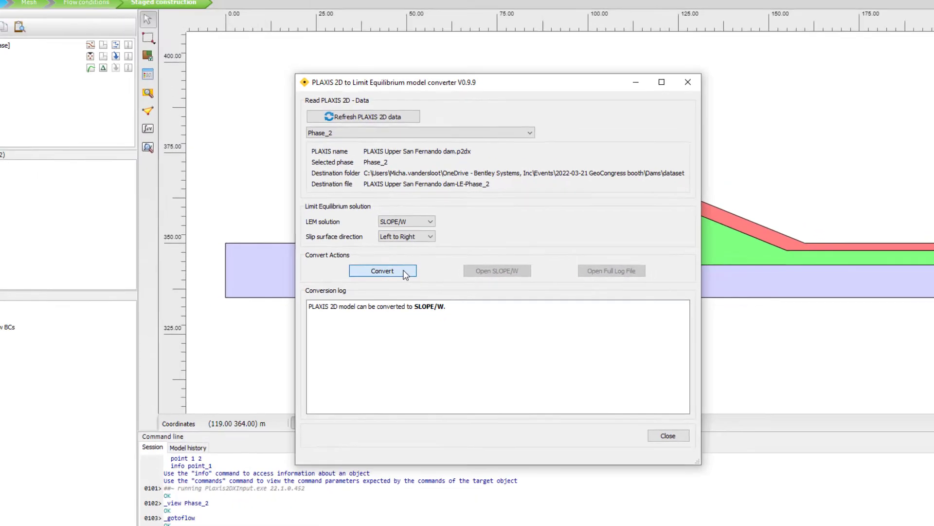
{"action": "left_click", "coordinate": [404, 273]}
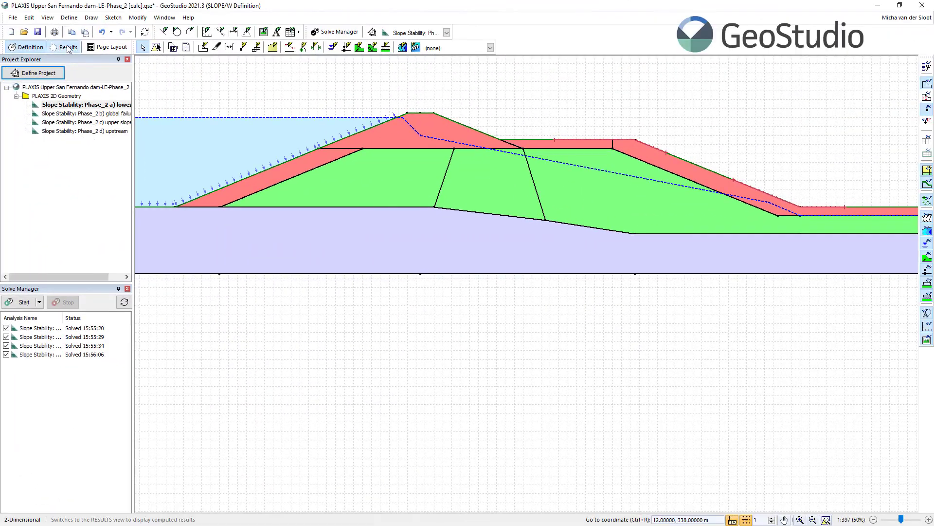
{"action": "left_click", "coordinate": [68, 47]}
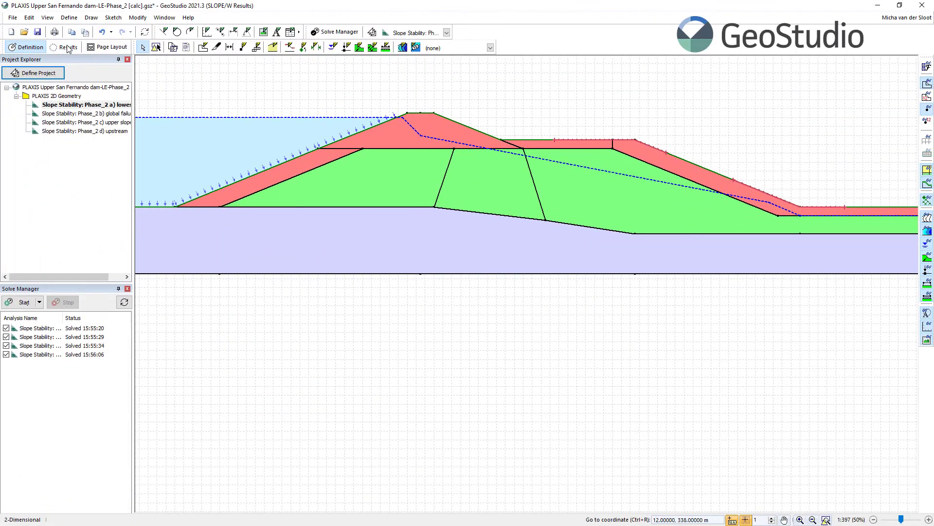
Step: Show the global failure (2.10), upper slope (2.42) and upstream (1.95) slip surfaces in turn
{"action": "left_click", "coordinate": [71, 113]}
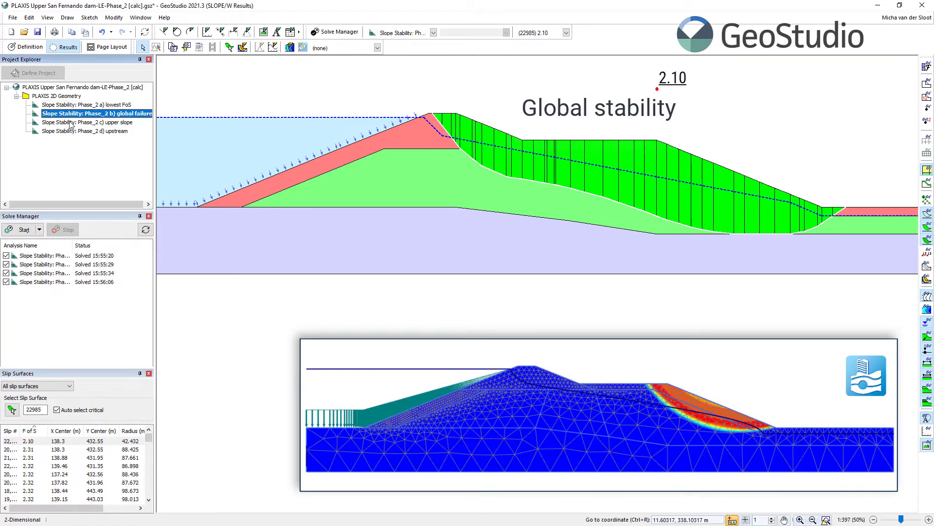
{"action": "left_click", "coordinate": [71, 123]}
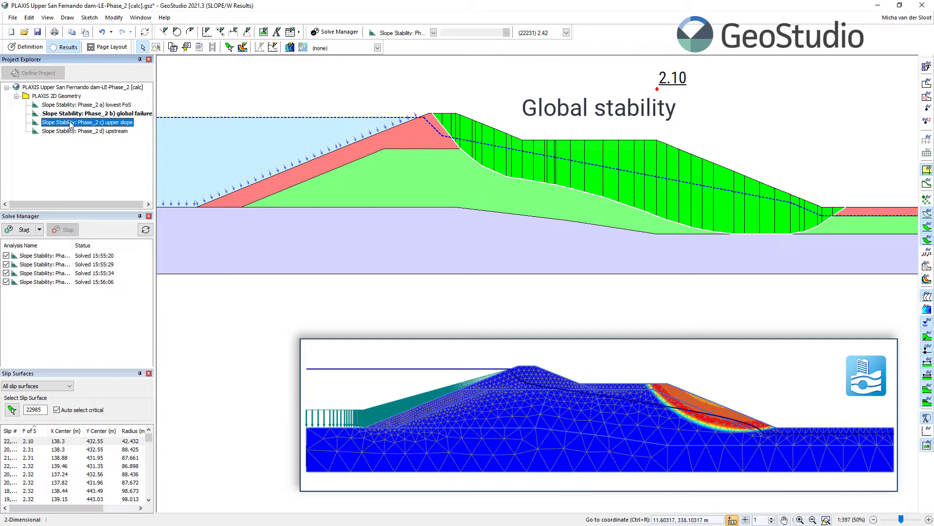
{"action": "left_click", "coordinate": [71, 132]}
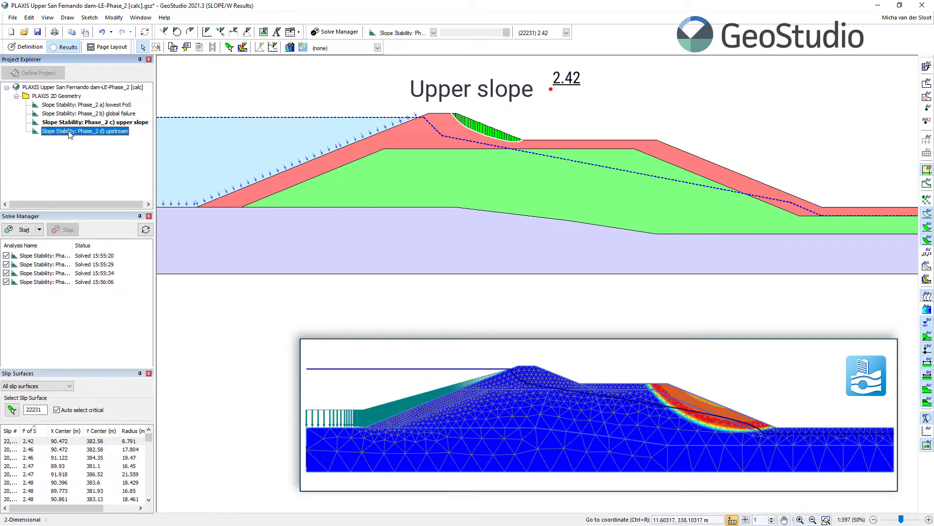
{"action": "left_click", "coordinate": [71, 131]}
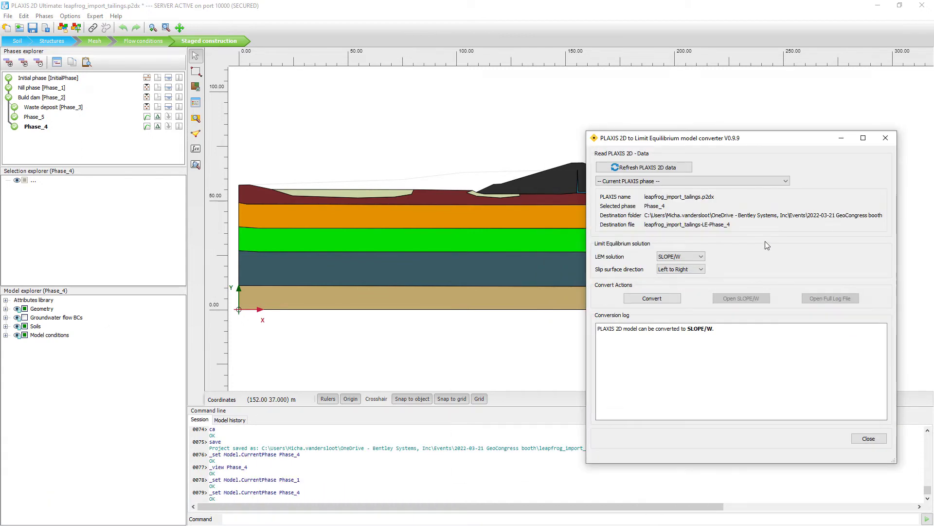
Step: Convert the tailings model's Phase_4 into a SLOPE/W model
{"action": "left_click", "coordinate": [659, 301]}
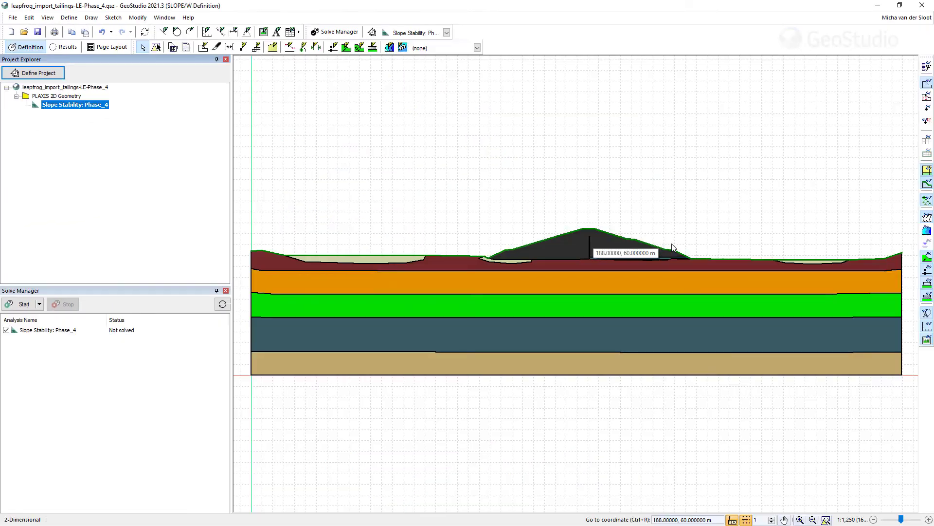
{"action": "scroll", "coordinate": [674, 244], "scroll_direction": "up", "scroll_amount": 2}
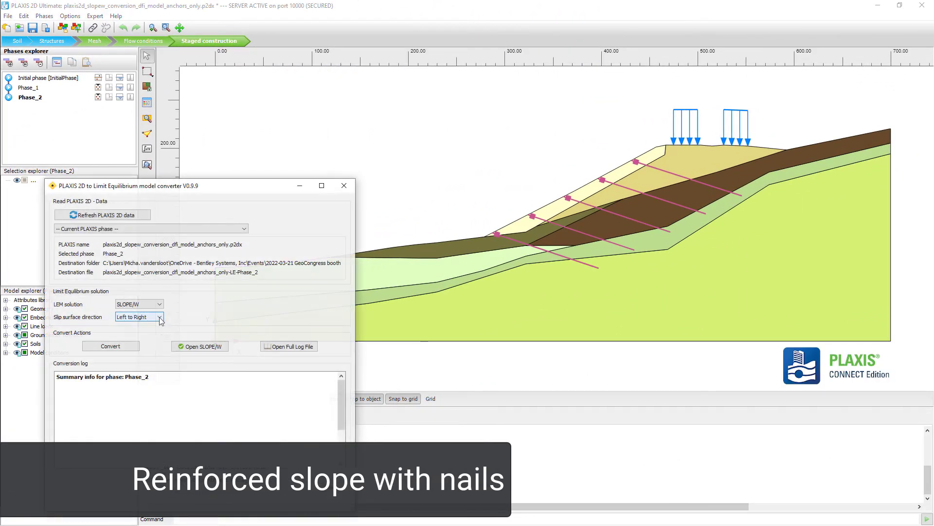
Step: Set the slip surface direction to Right to Left and convert the nailed slope's Phase_2
{"action": "left_click", "coordinate": [159, 316]}
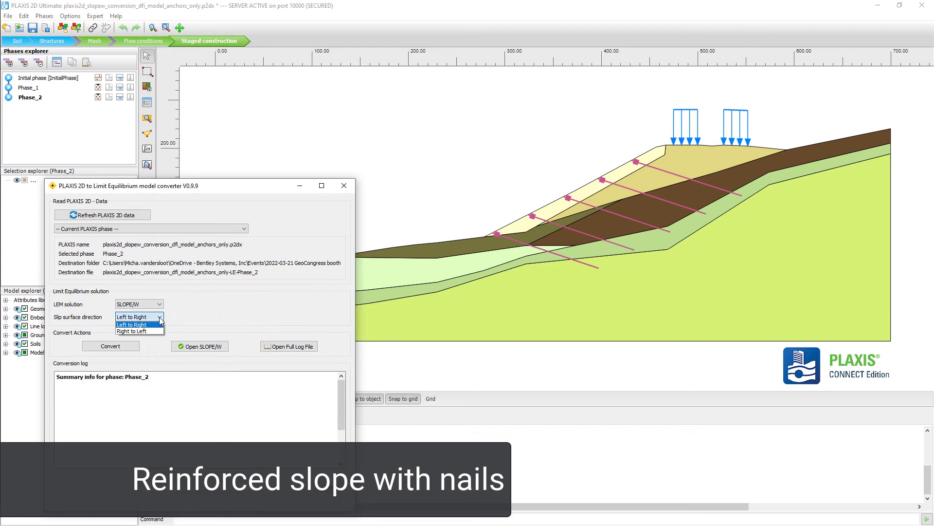
{"action": "left_click", "coordinate": [156, 330]}
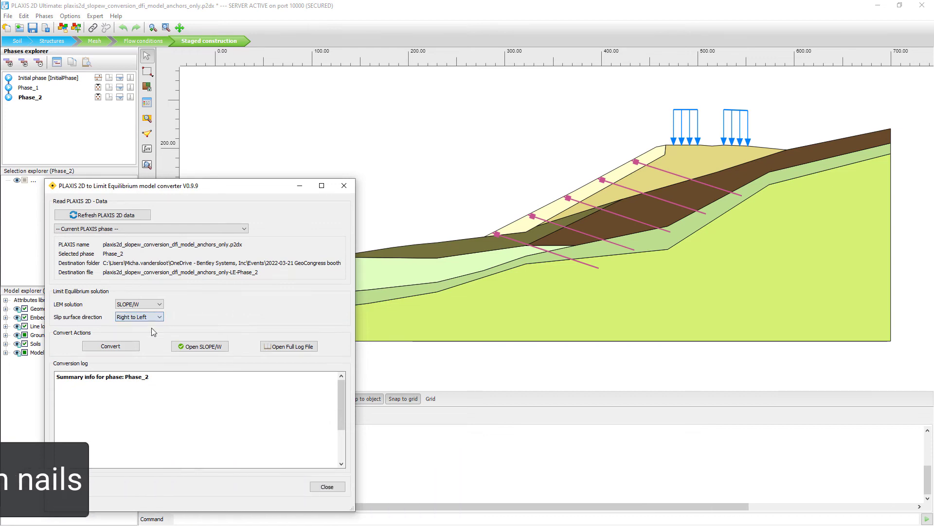
{"action": "left_click", "coordinate": [127, 347]}
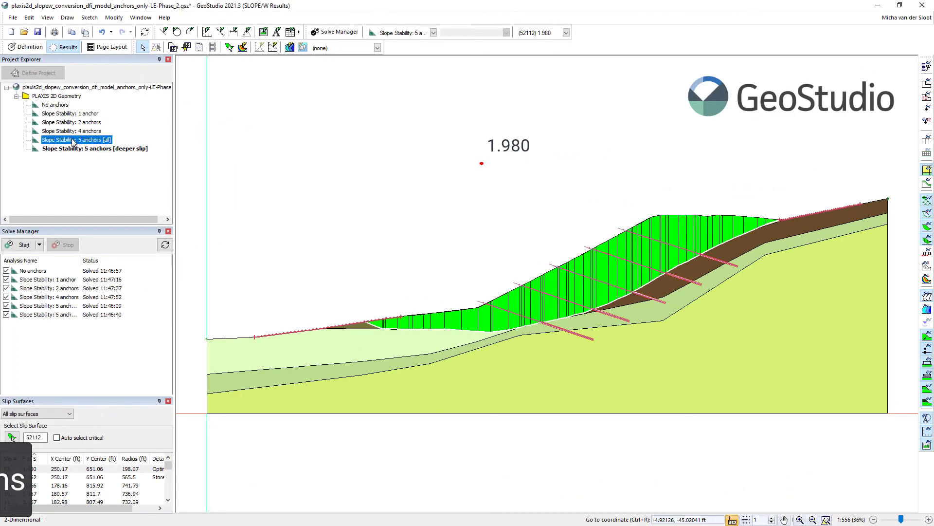
Step: Show the 4-anchor, 2-anchor, 1-anchor and no-anchor results in turn, the last at 1.260
{"action": "left_click", "coordinate": [73, 133]}
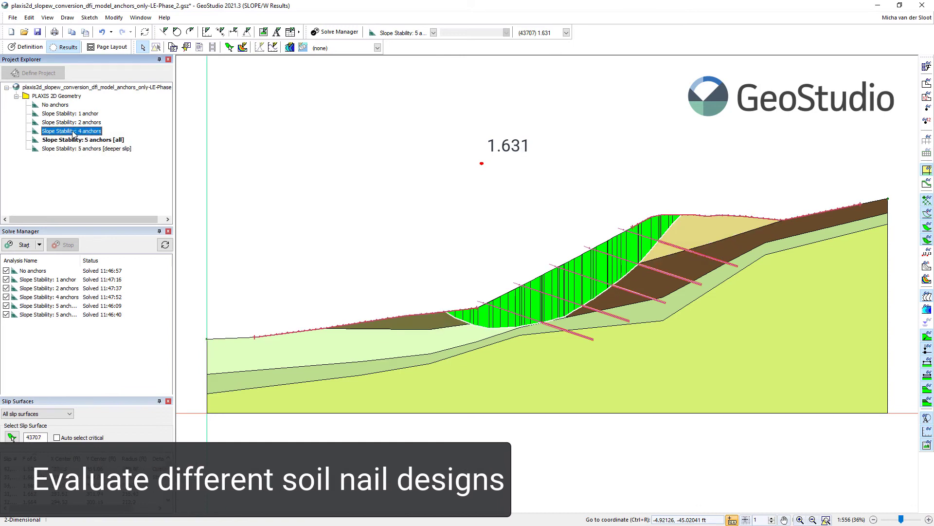
{"action": "left_click", "coordinate": [73, 122]}
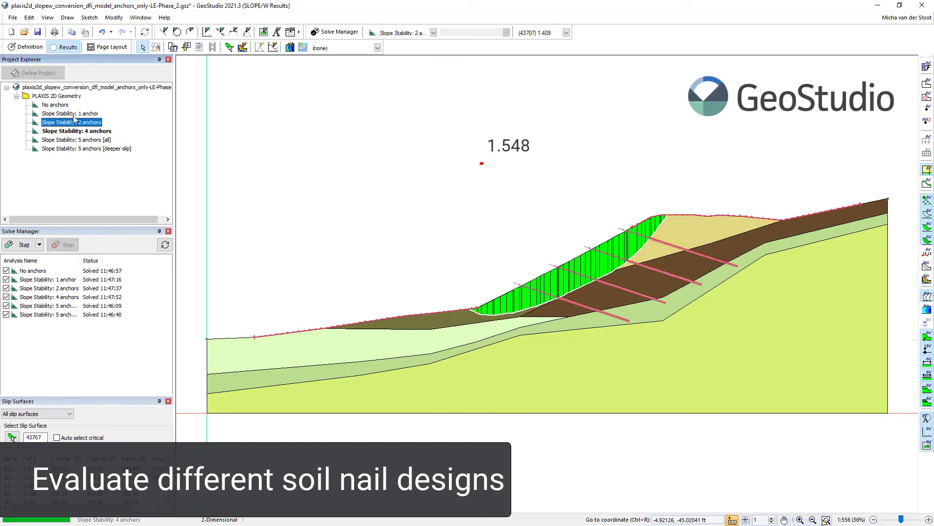
{"action": "left_click", "coordinate": [74, 115]}
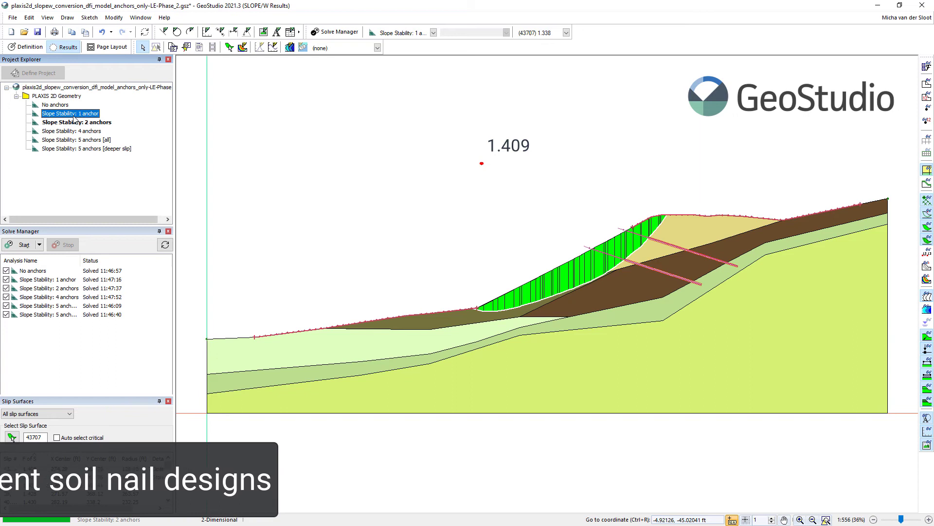
{"action": "left_click", "coordinate": [66, 105]}
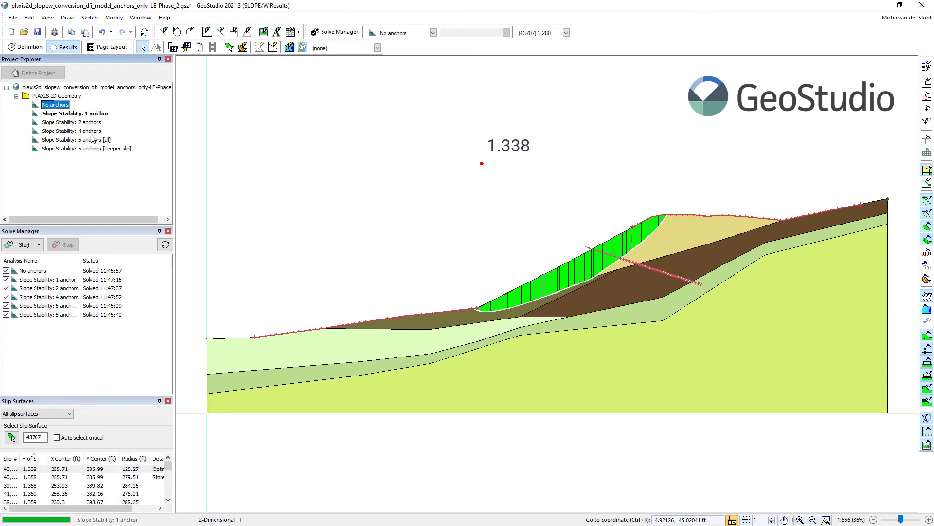